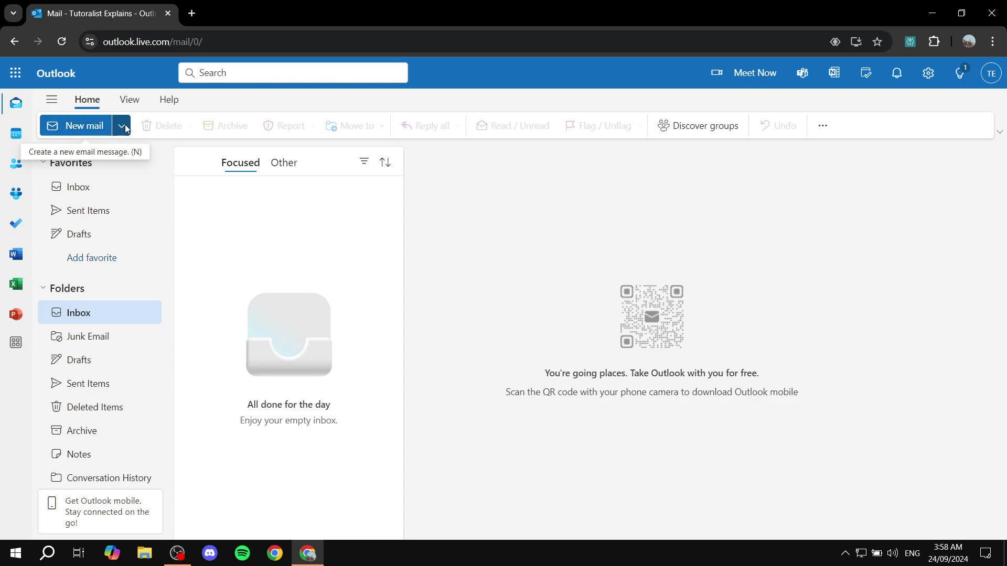
- Create a new event from the New mail dropdown and maximize its window to fill the screen
left_click(126, 129)
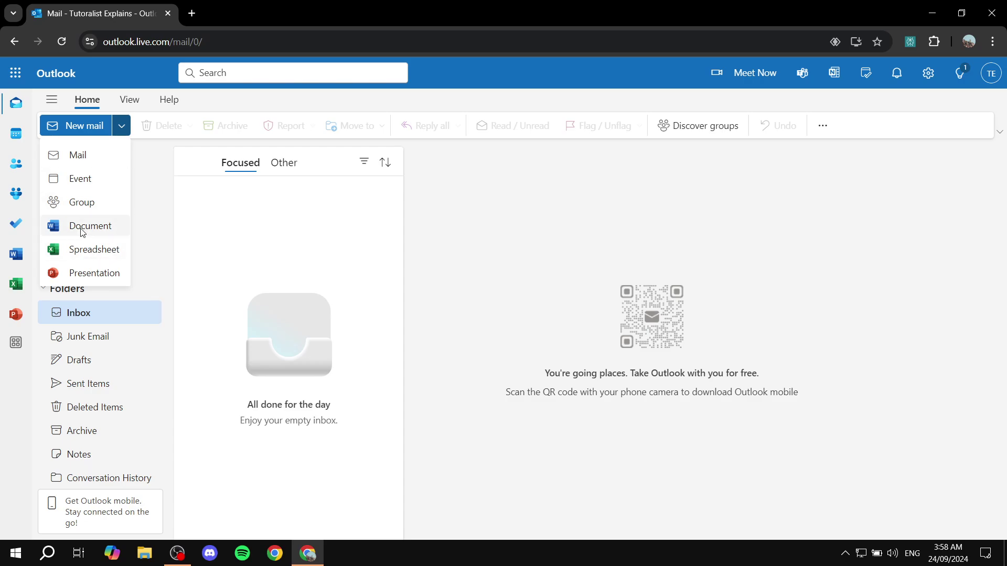
left_click(80, 180)
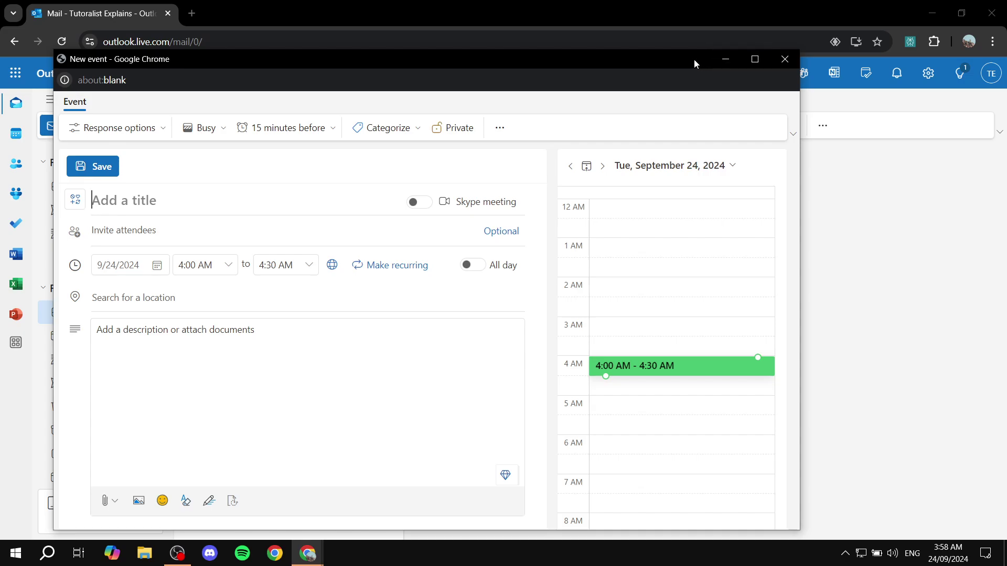
left_click_drag(694, 59, 717, 45)
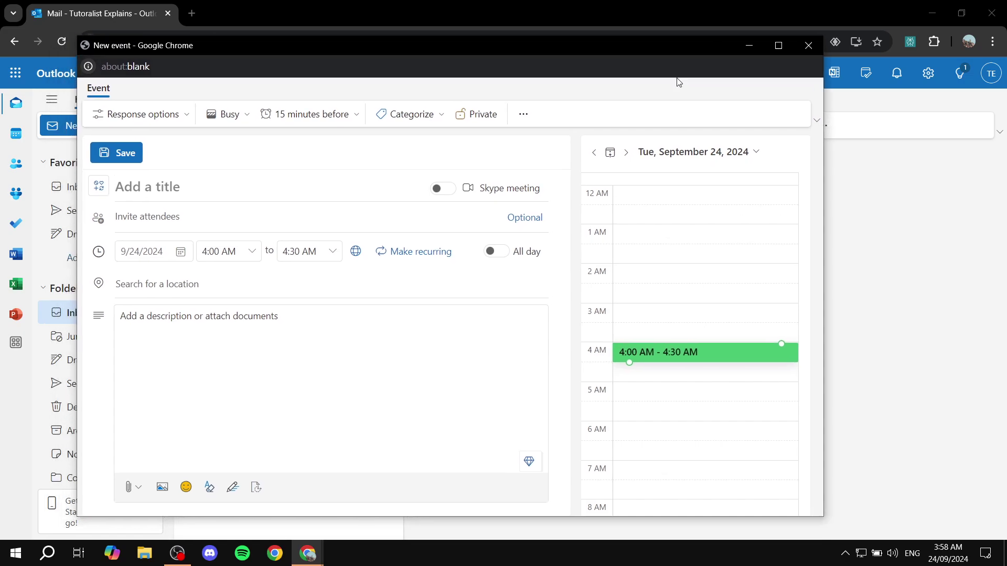
left_click(781, 46)
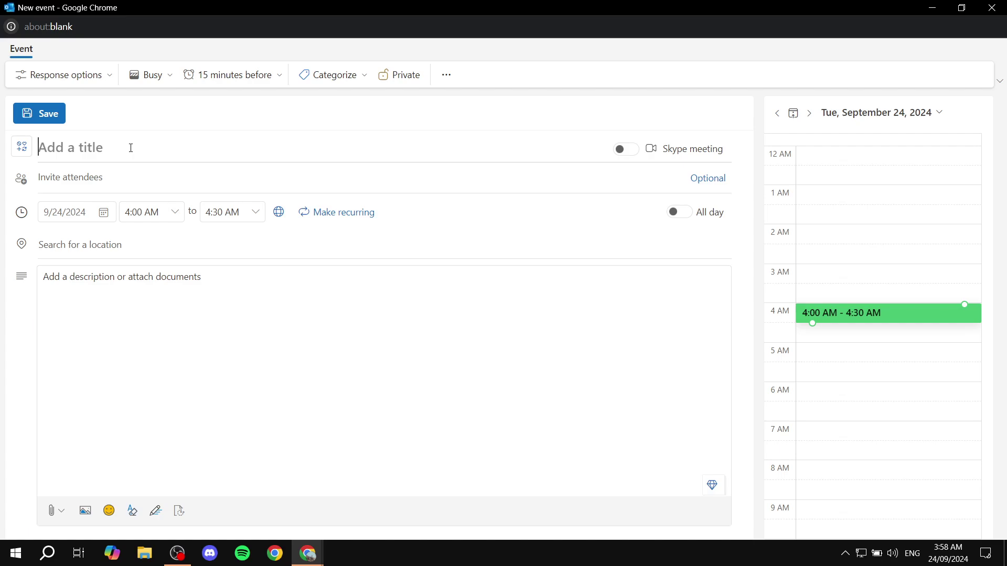
- Title the event 'Test Invite', fixing a typo, and glance at the attendees field
type("Test Ev")
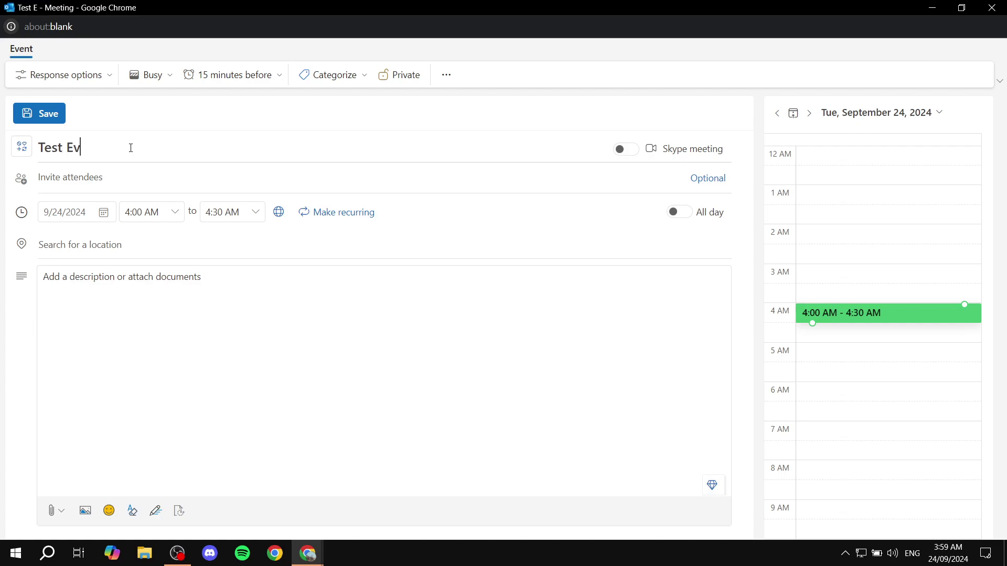
type("en")
key("BackSpace")
key("BackSpace")
key("BackSpace")
key("BackSpace")
type("In")
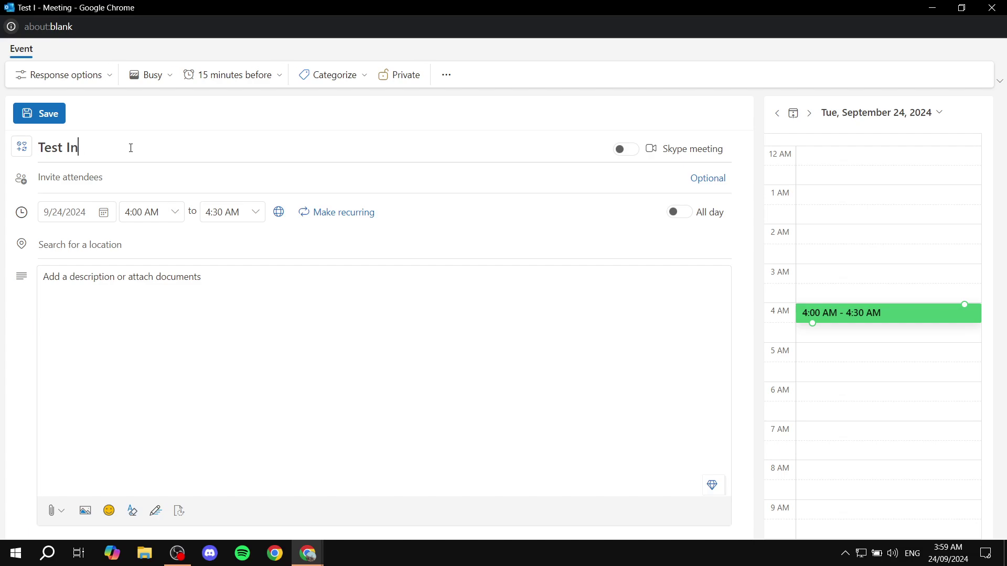
type("vite")
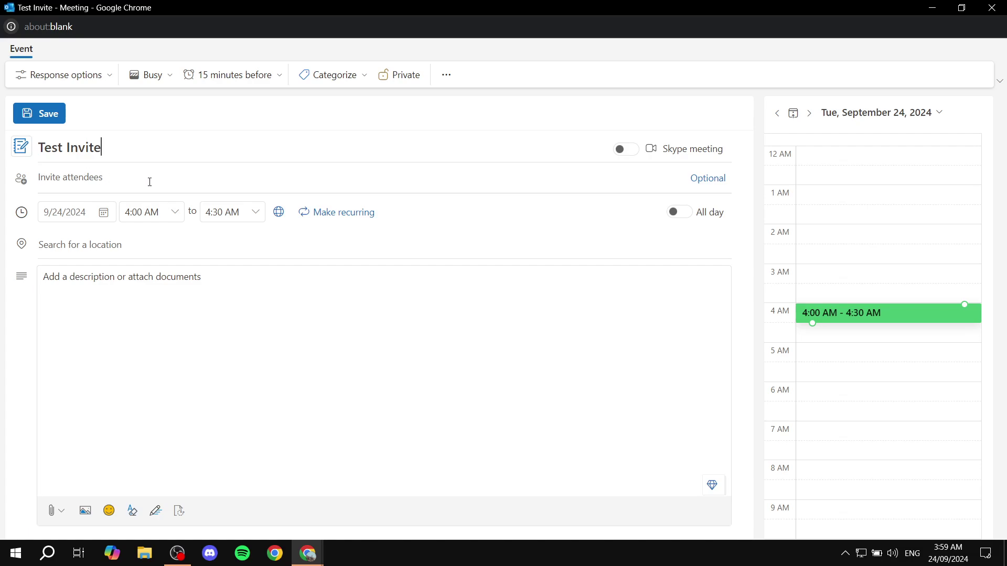
left_click(132, 183)
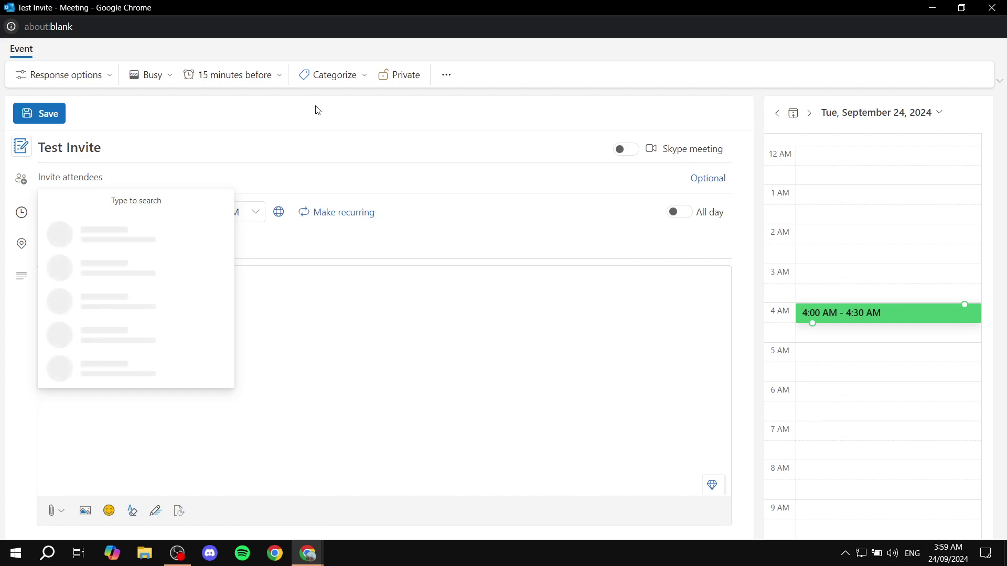
left_click(173, 135)
left_click_drag(50, 151, 290, 152)
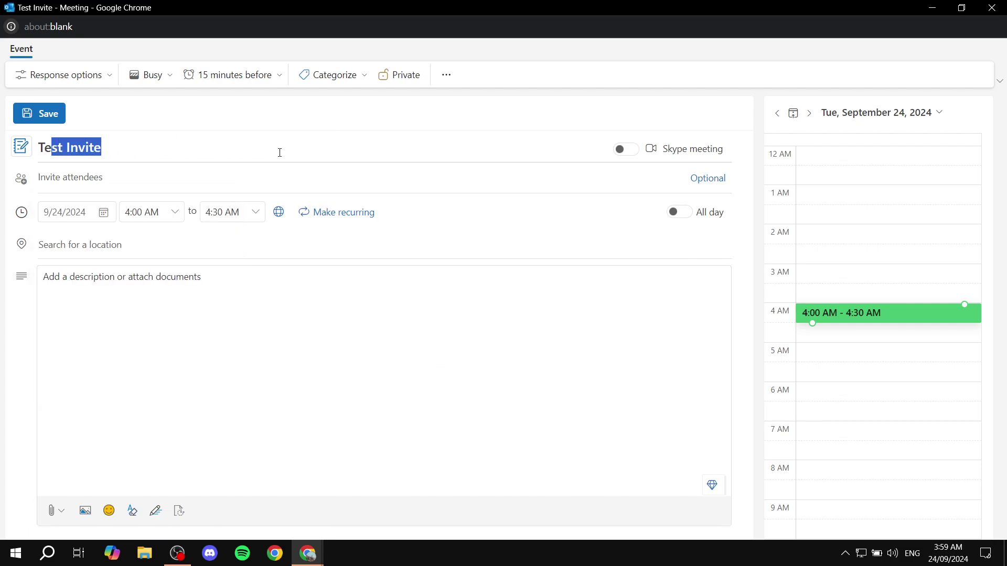
left_click(373, 144)
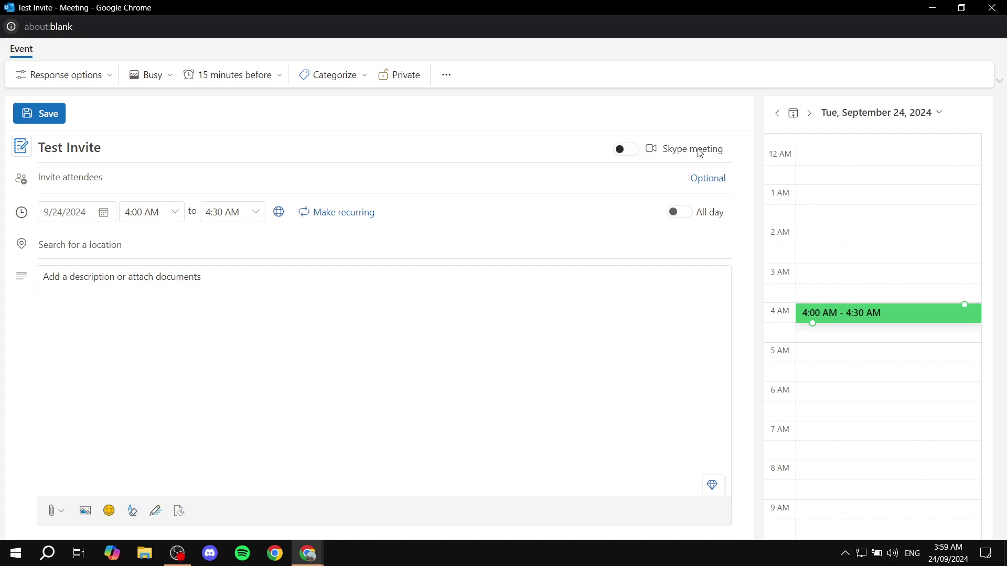
- Try Skype meeting, response options, reminder and Private, leaving them unchanged with a 15-minute reminder
left_click(626, 151)
left_click(624, 149)
left_click(90, 78)
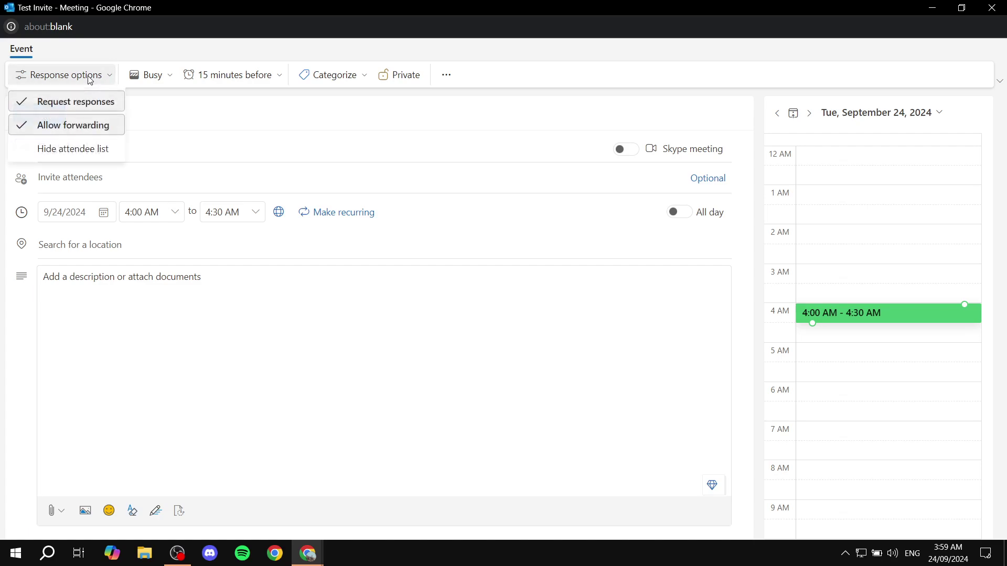
left_click(93, 77)
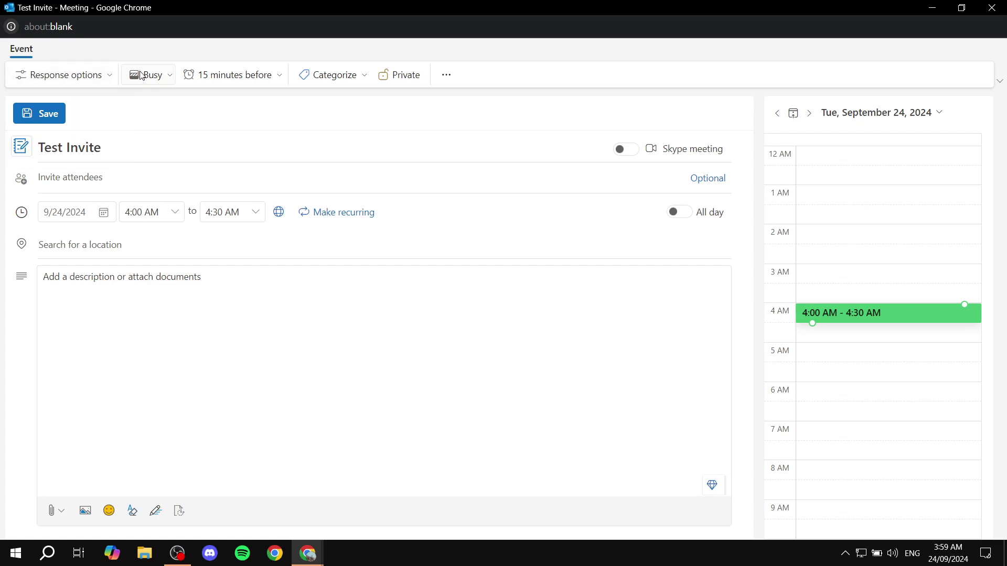
left_click(268, 79)
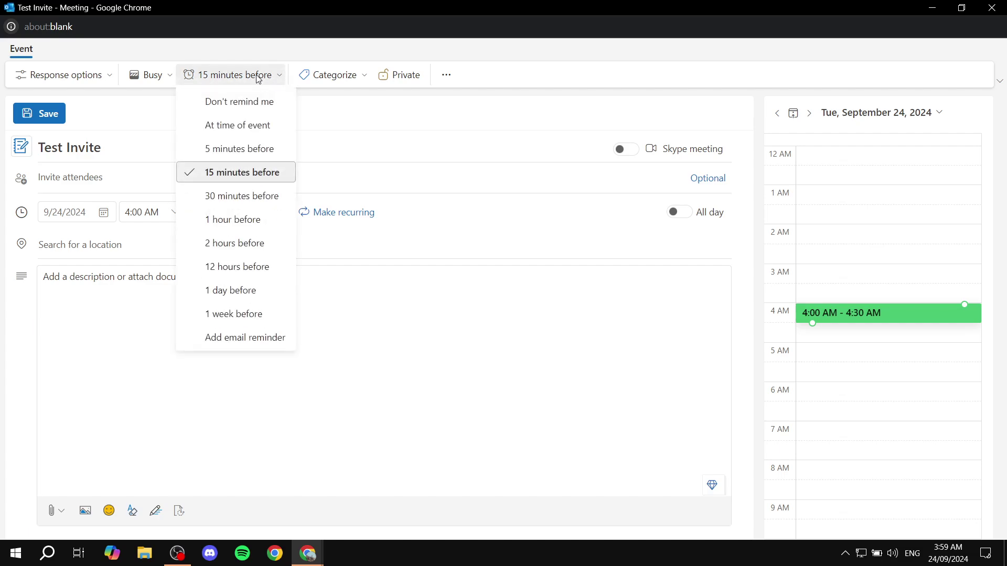
left_click(236, 171)
left_click(408, 77)
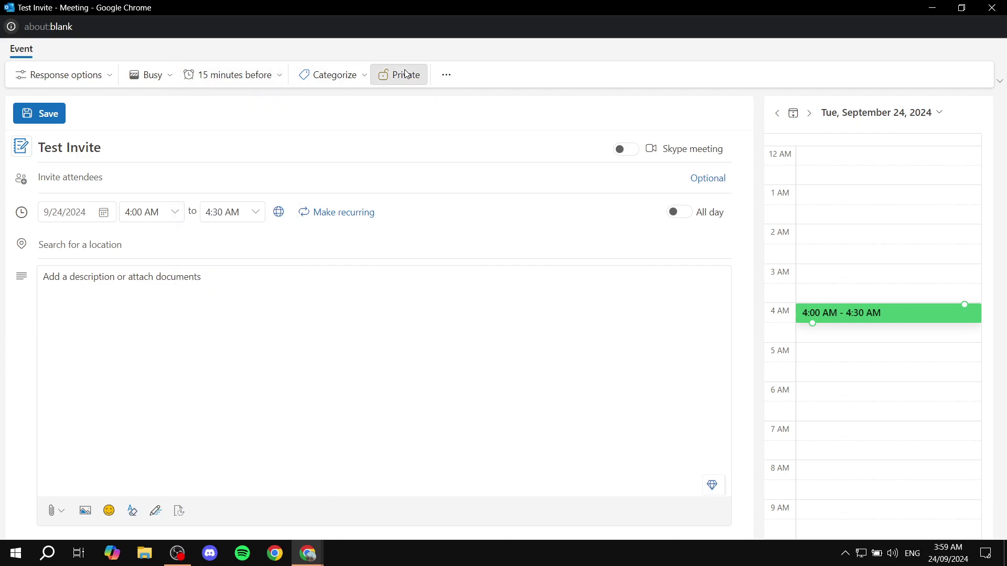
left_click(409, 76)
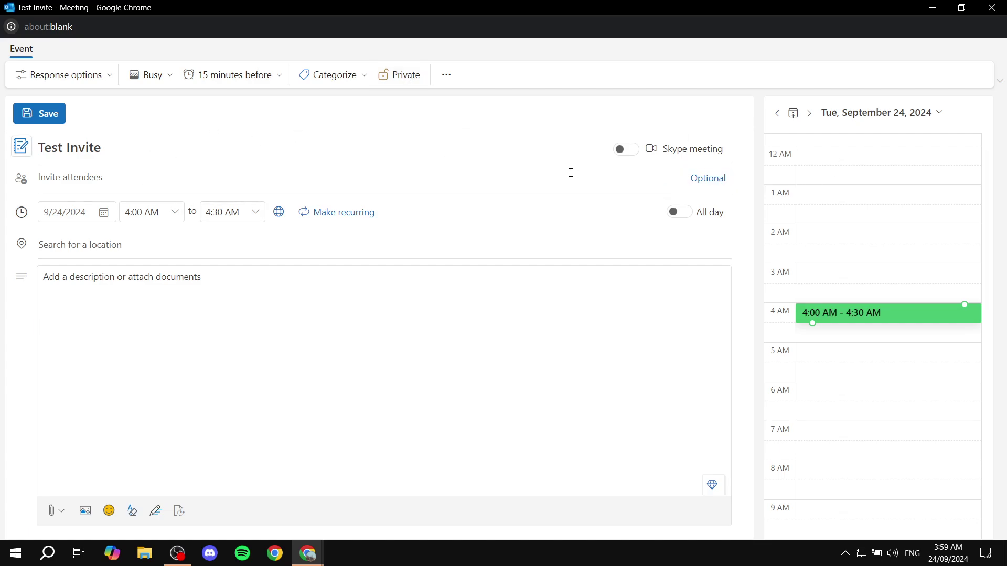
- Schedule the event for October 1, 2024, from 9:00 AM to 10:00 AM
left_click(109, 213)
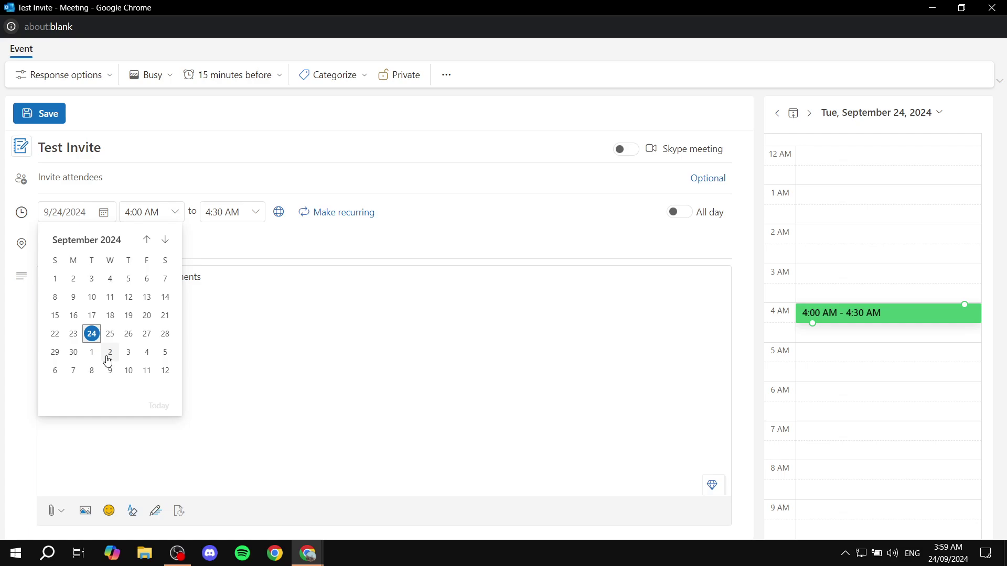
left_click(91, 352)
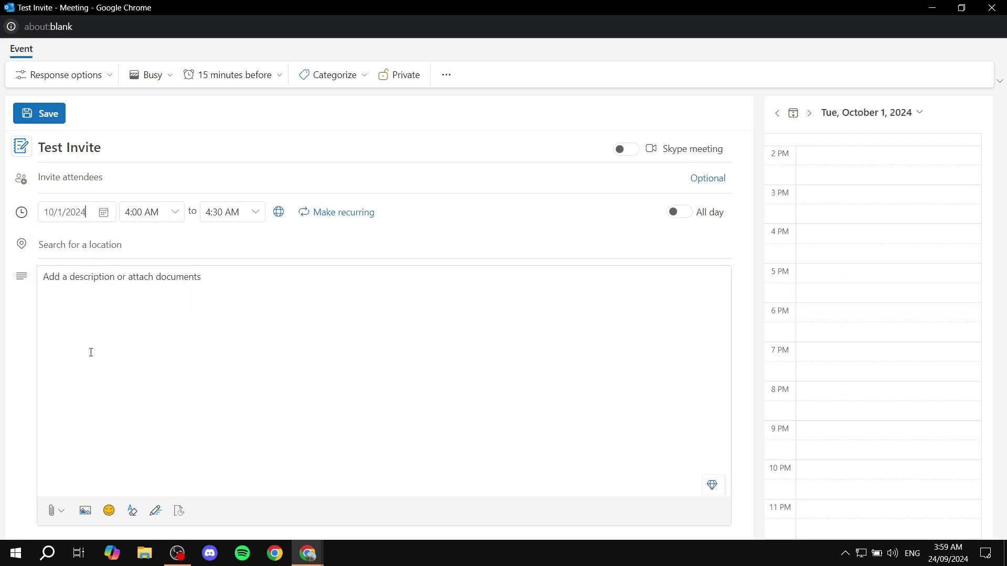
left_click(168, 217)
left_click(172, 212)
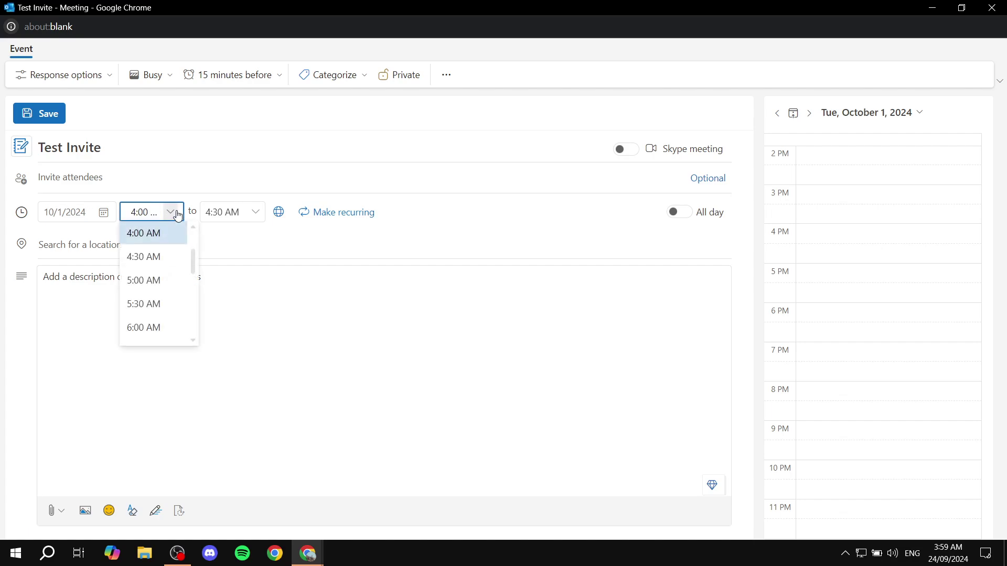
scroll(169, 283, "down", 5)
left_click(157, 276)
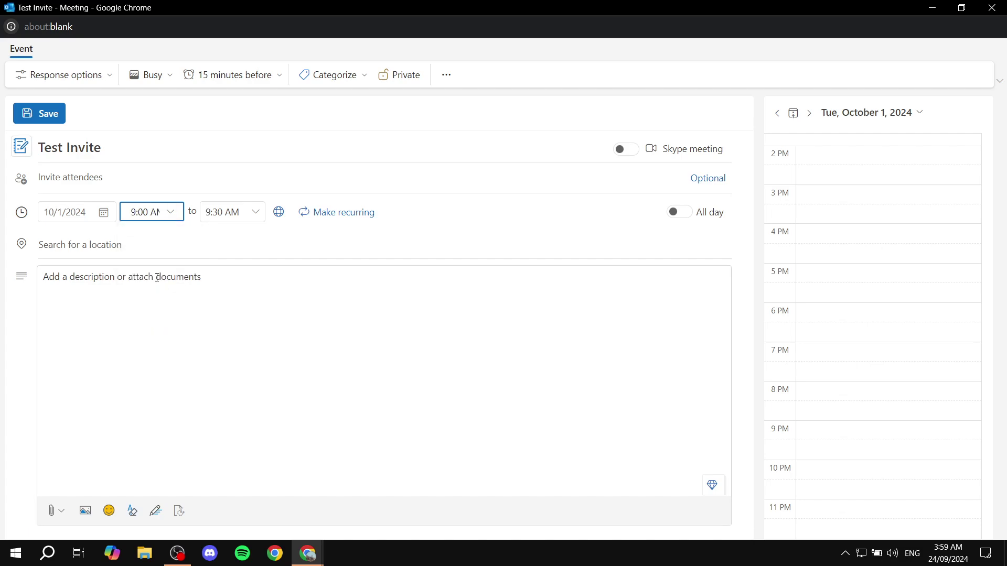
left_click(254, 213)
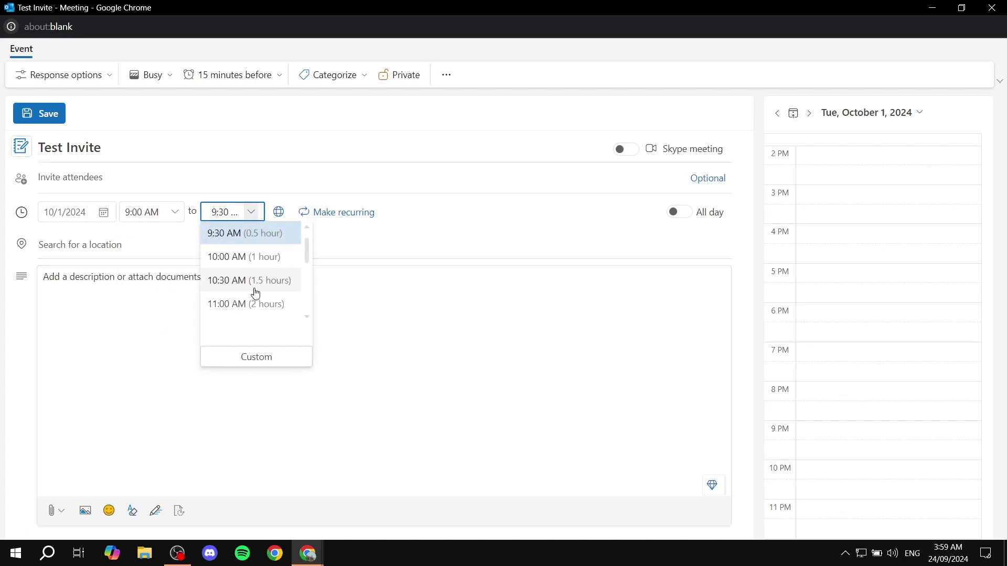
left_click(255, 267)
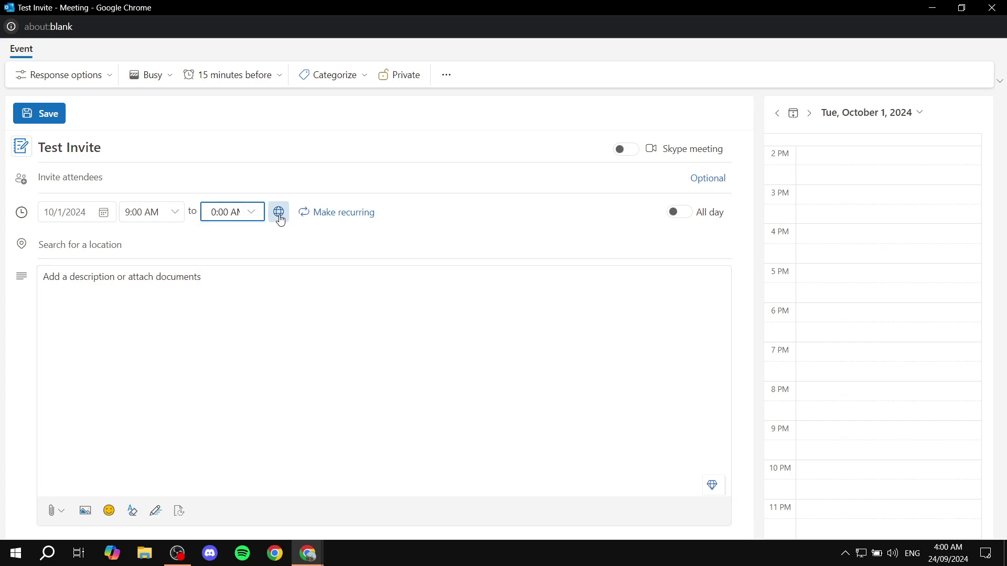
left_click(339, 215)
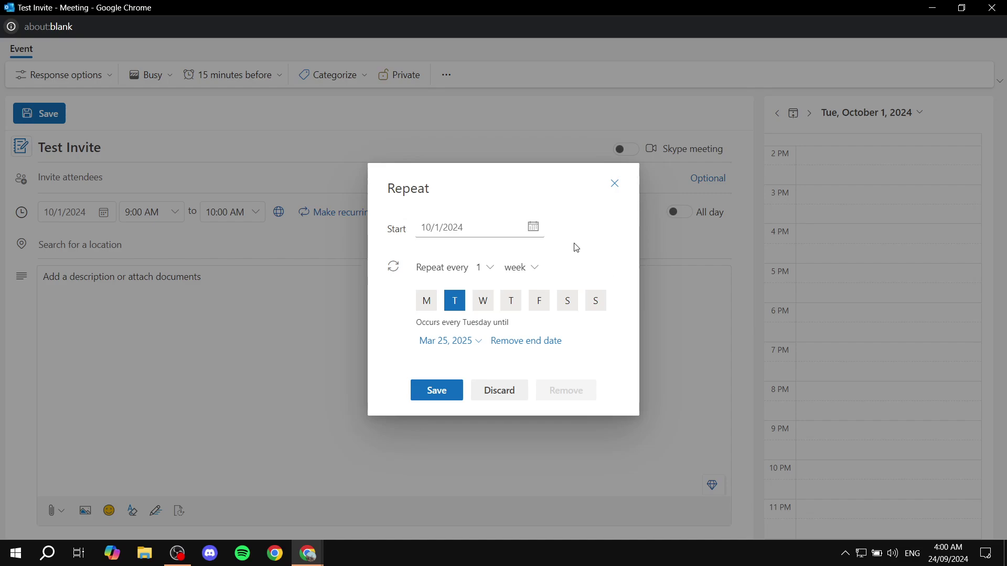
left_click(536, 268)
left_click(519, 338)
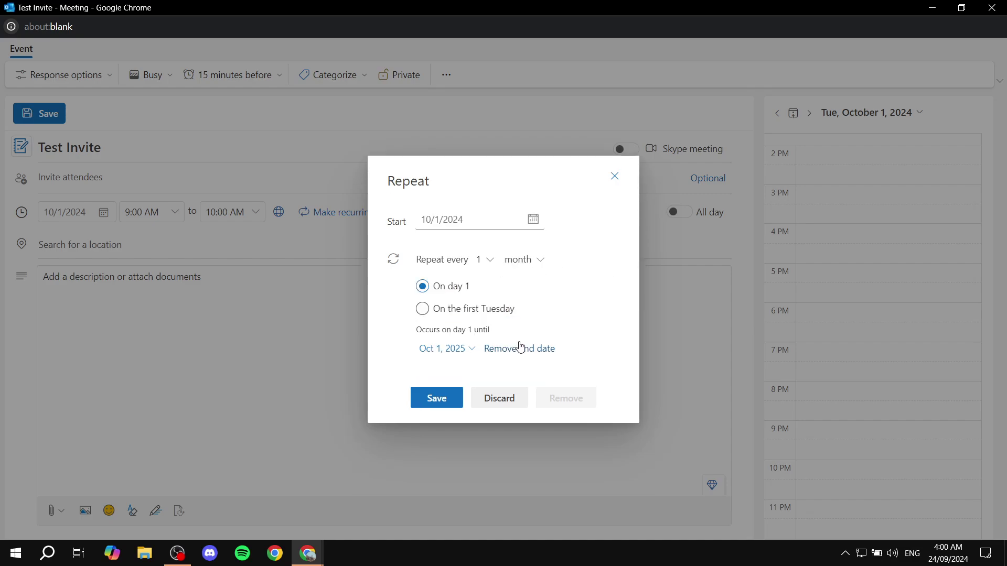
left_click(538, 260)
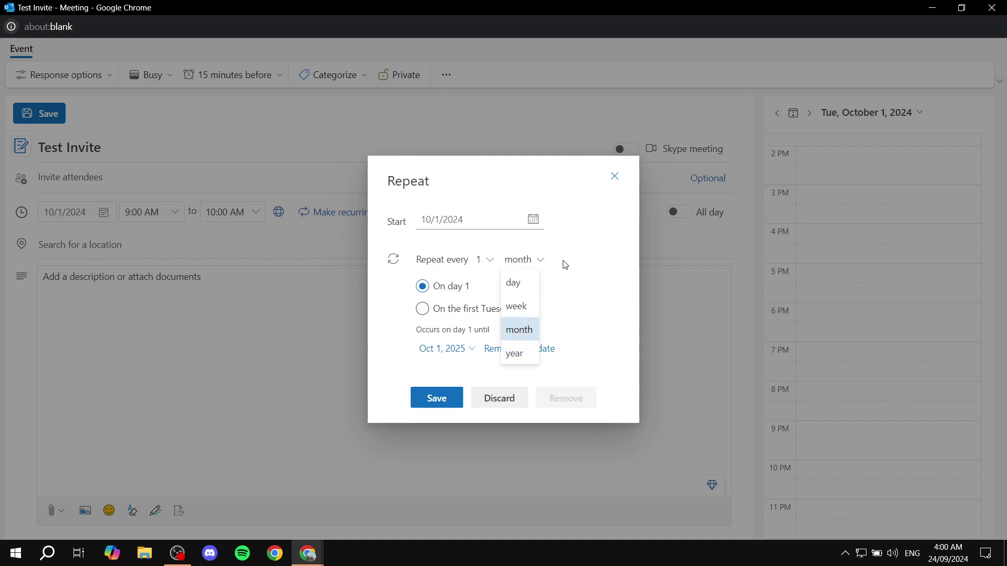
left_click(528, 355)
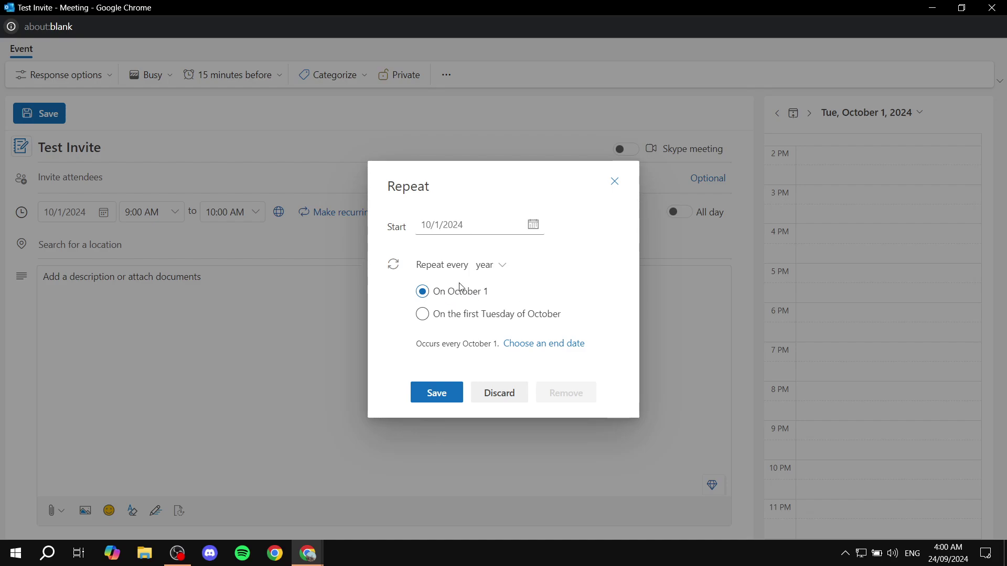
left_click(497, 268)
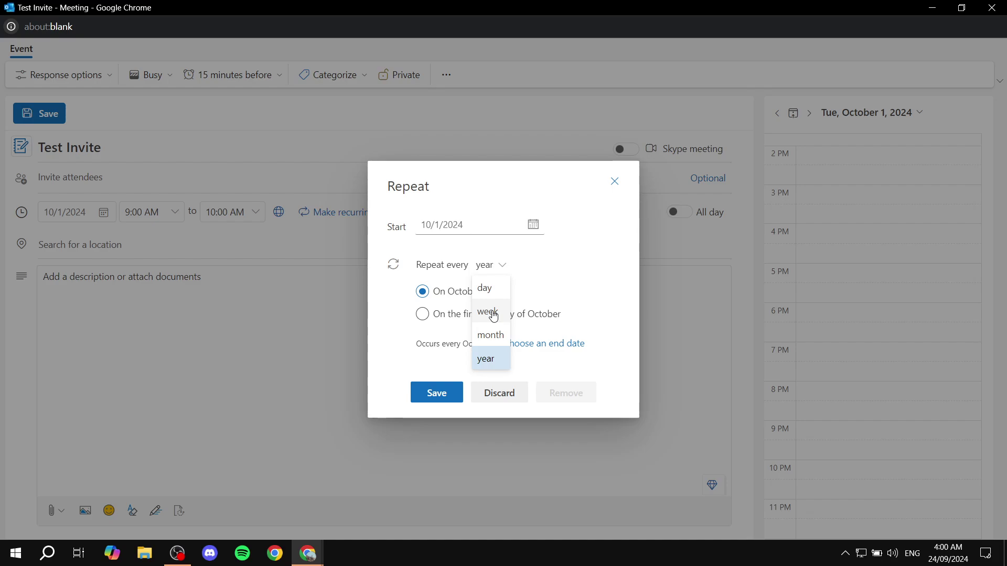
left_click(485, 288)
left_click(526, 269)
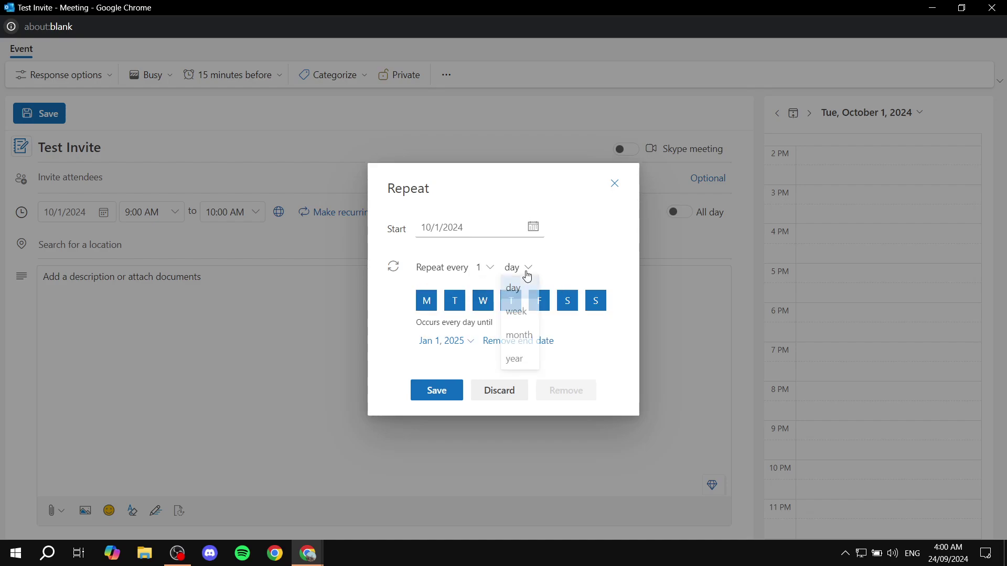
left_click(515, 312)
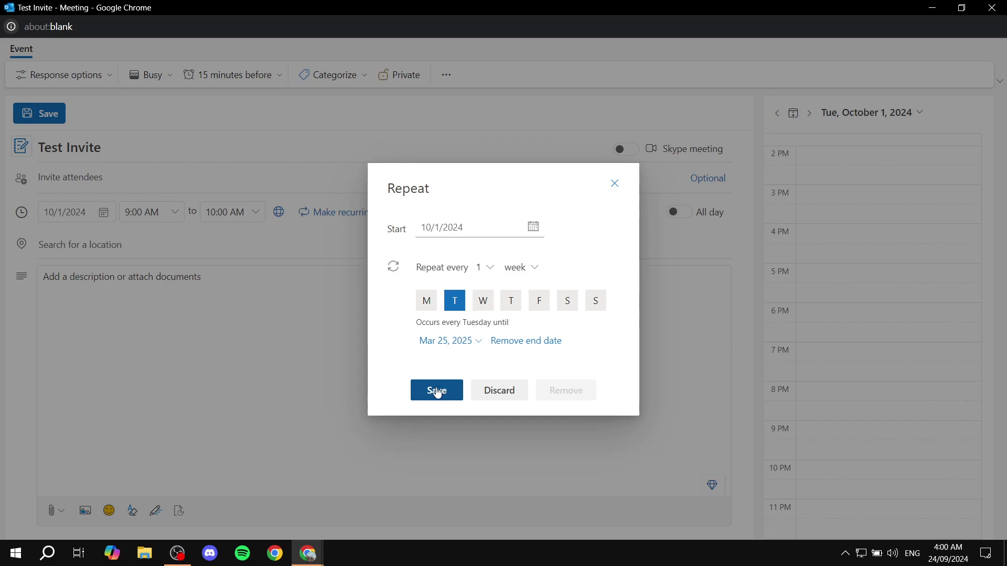
left_click(501, 391)
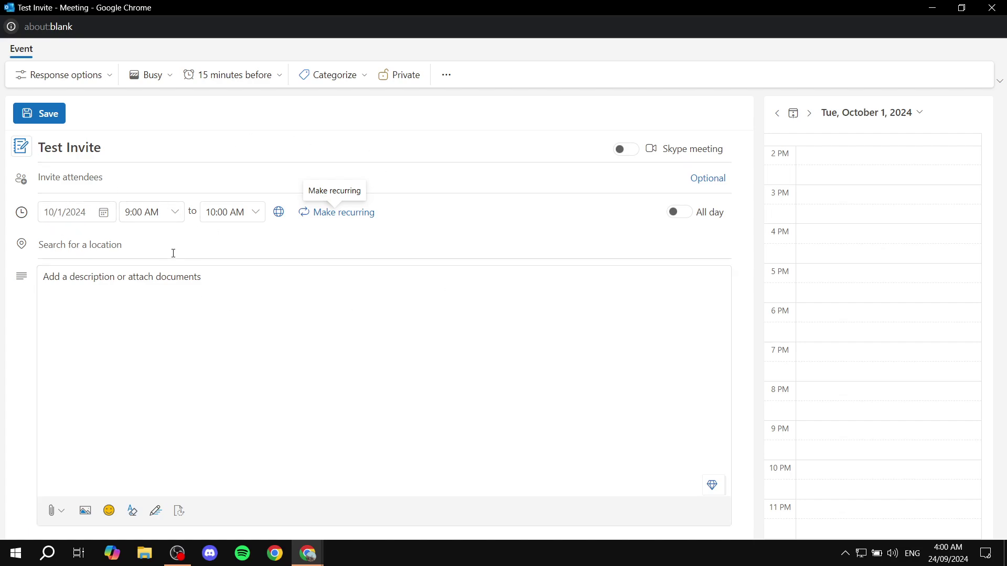
- Leave location and description empty, restore the event window to a smaller size, and close it
left_click(128, 253)
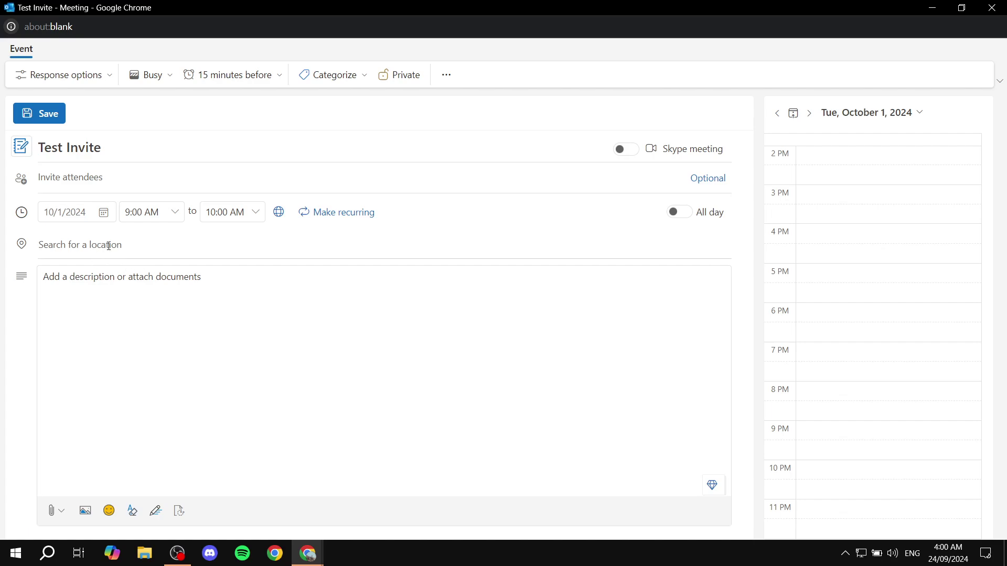
left_click(248, 320)
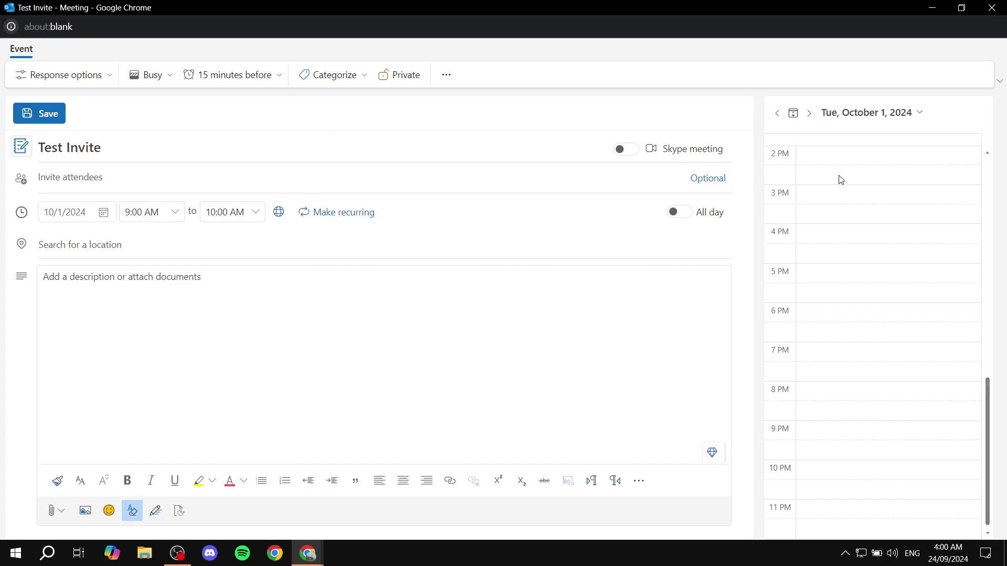
left_click(963, 8)
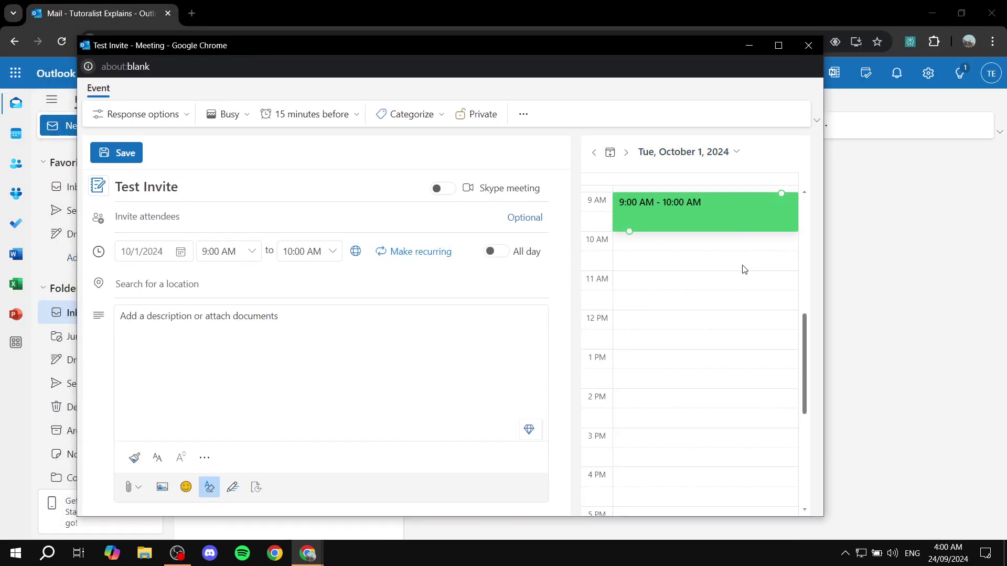
left_click(806, 47)
- Confirm closing the event, open Calendar via Apps search 'cale', and start a new October 1 event
left_click(546, 150)
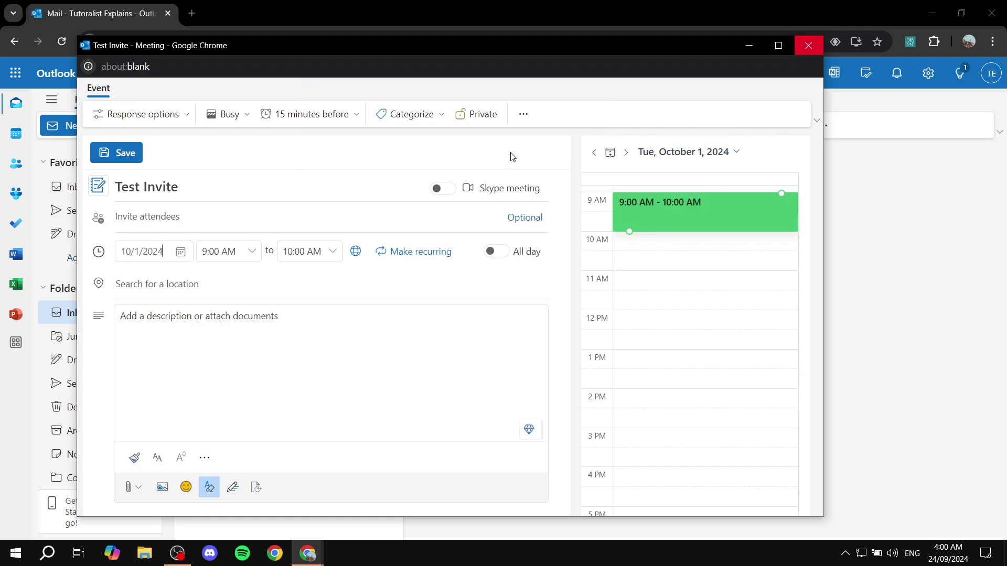
left_click(272, 73)
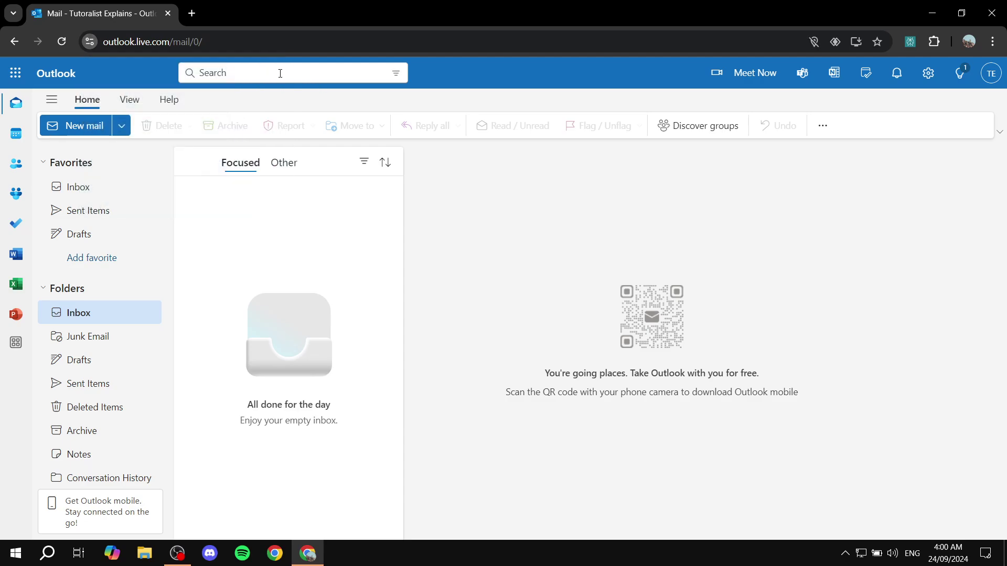
left_click(14, 344)
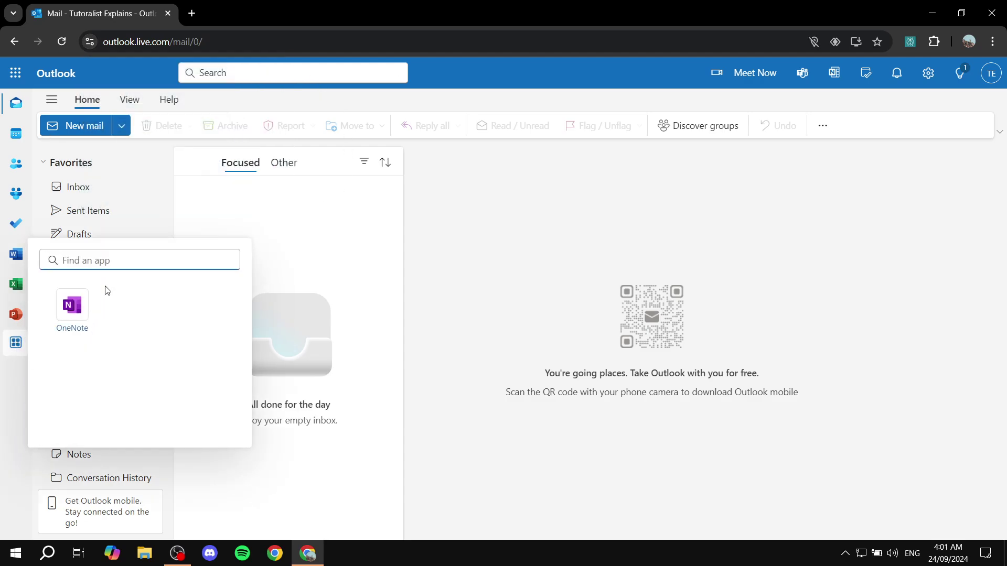
type("cale")
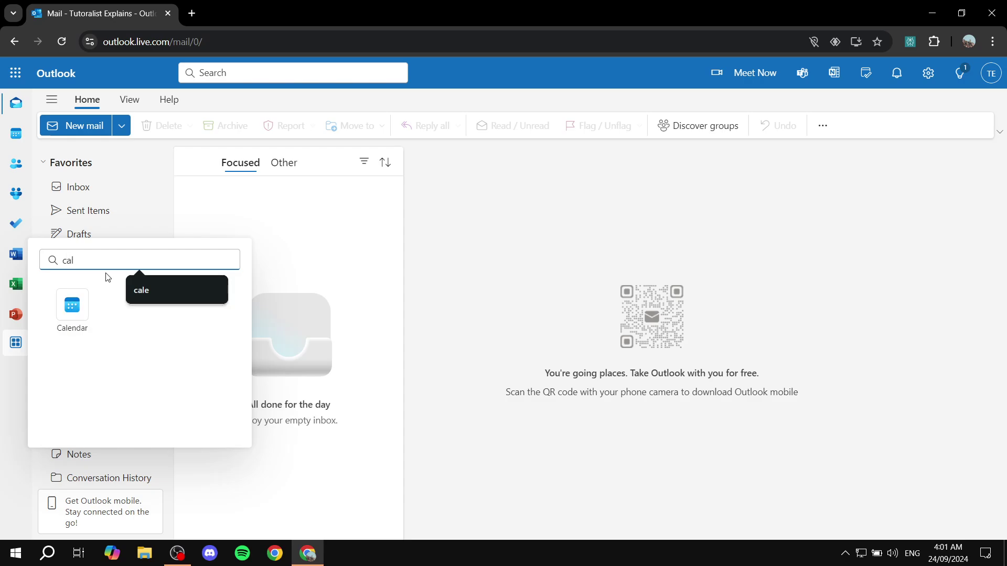
left_click(87, 317)
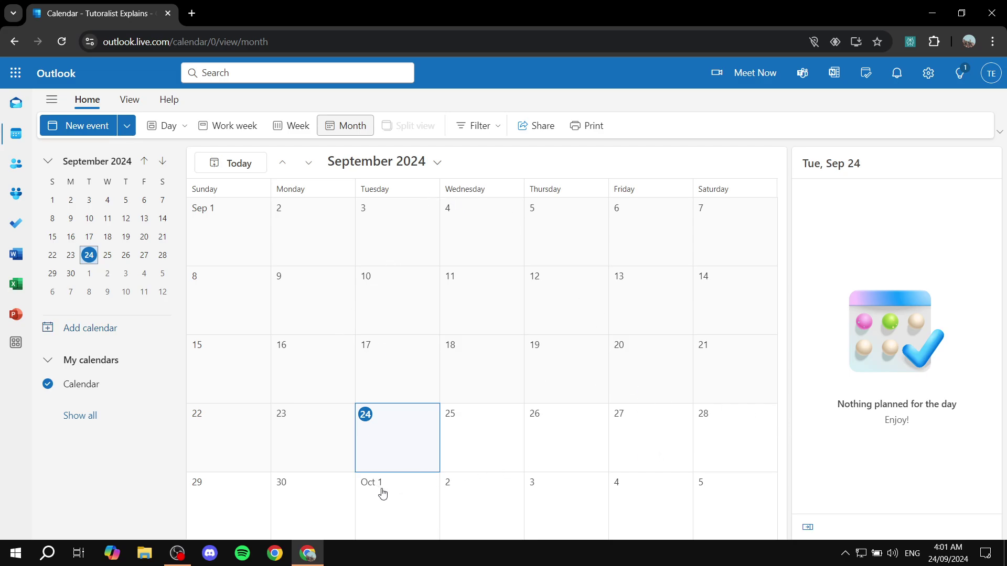
left_click(416, 487)
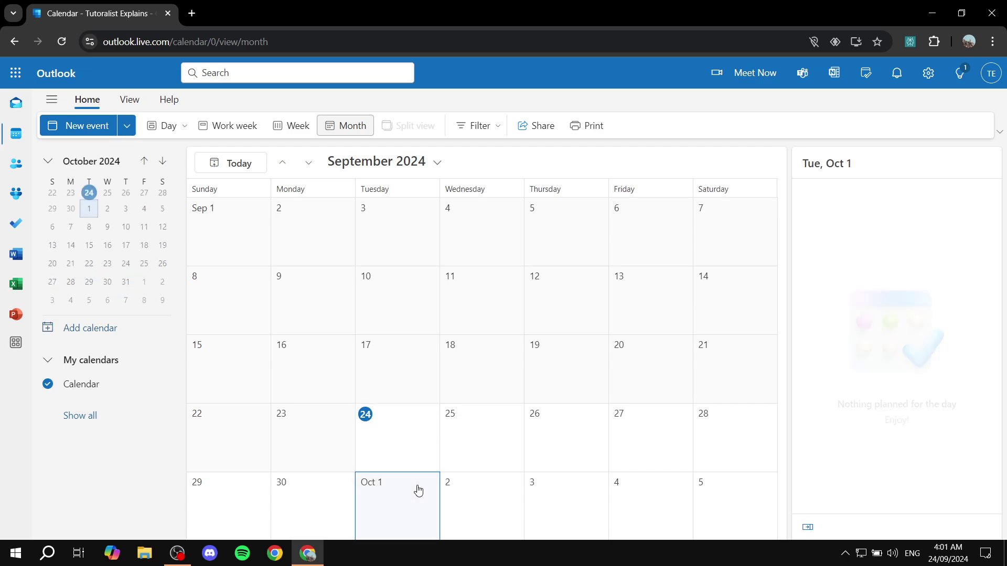
left_click(418, 490)
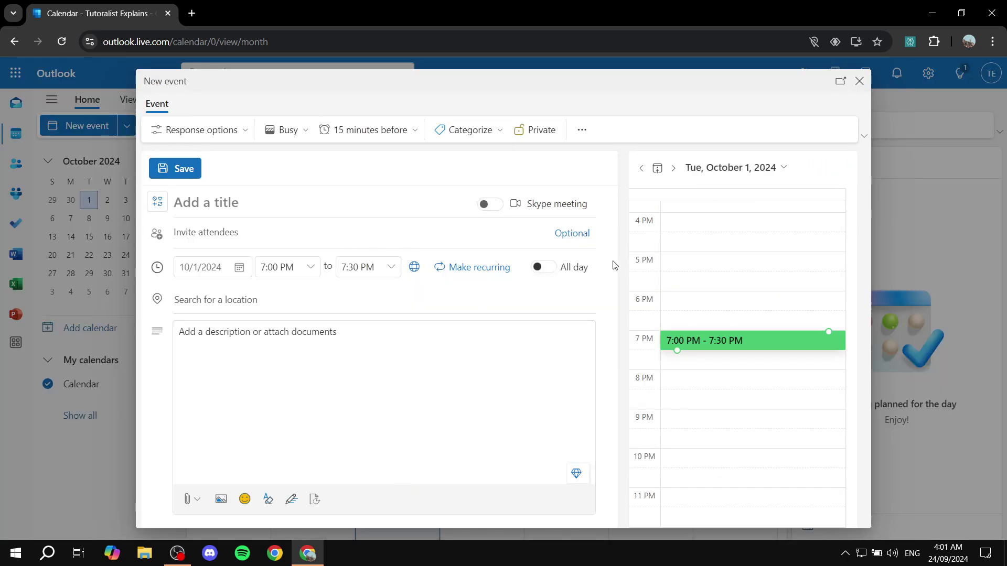